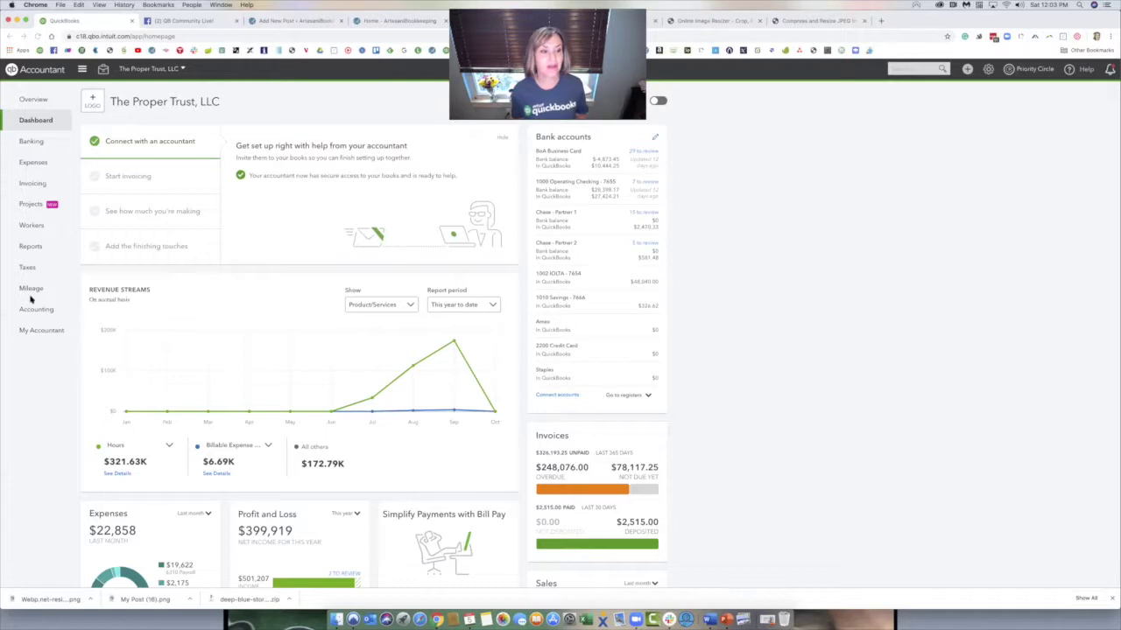
# Step: Go to the QuickBooks Reports page and launch Fathom smart reporting in a new tab
pyautogui.click(26, 248)
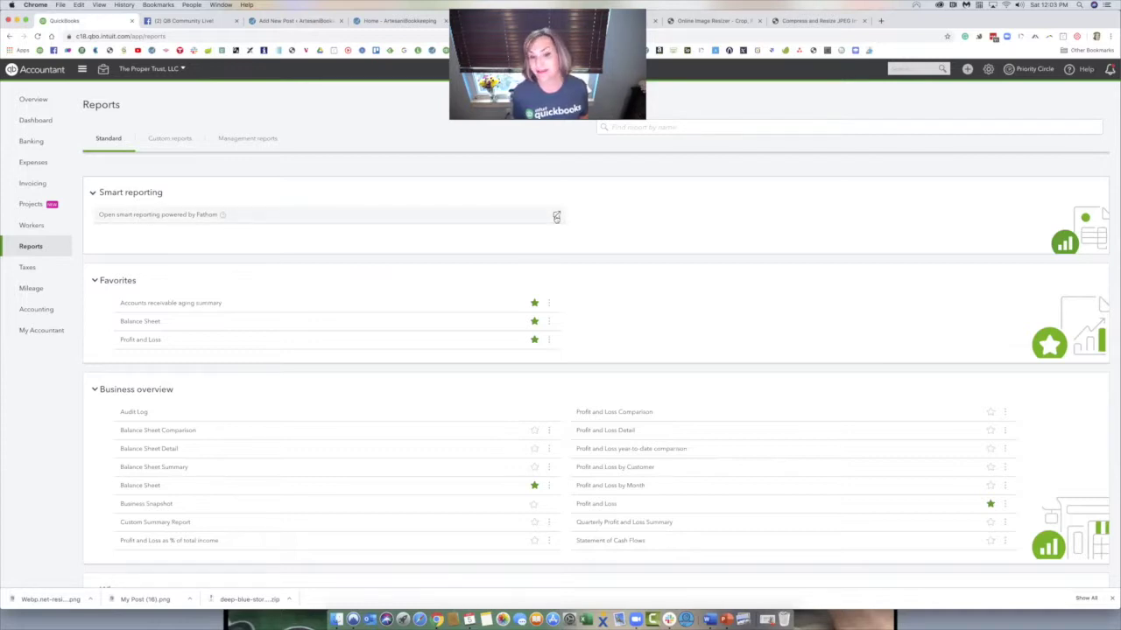
pyautogui.click(555, 217)
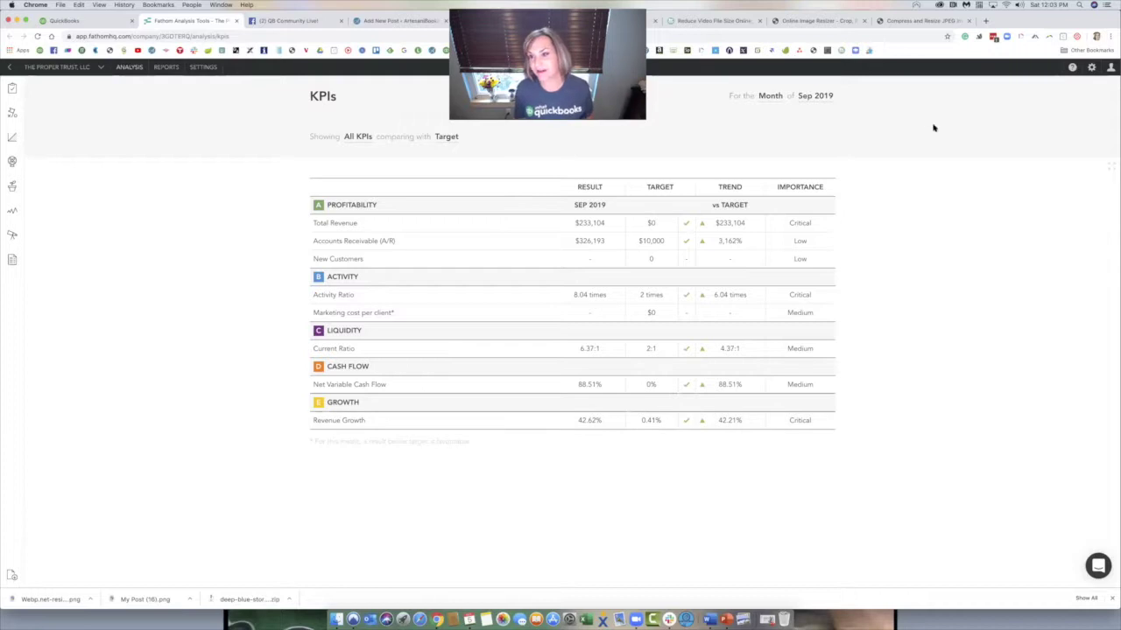
# Step: Open the gear settings menu from Fathom's Sep 2019 KPIs page
pyautogui.click(1090, 68)
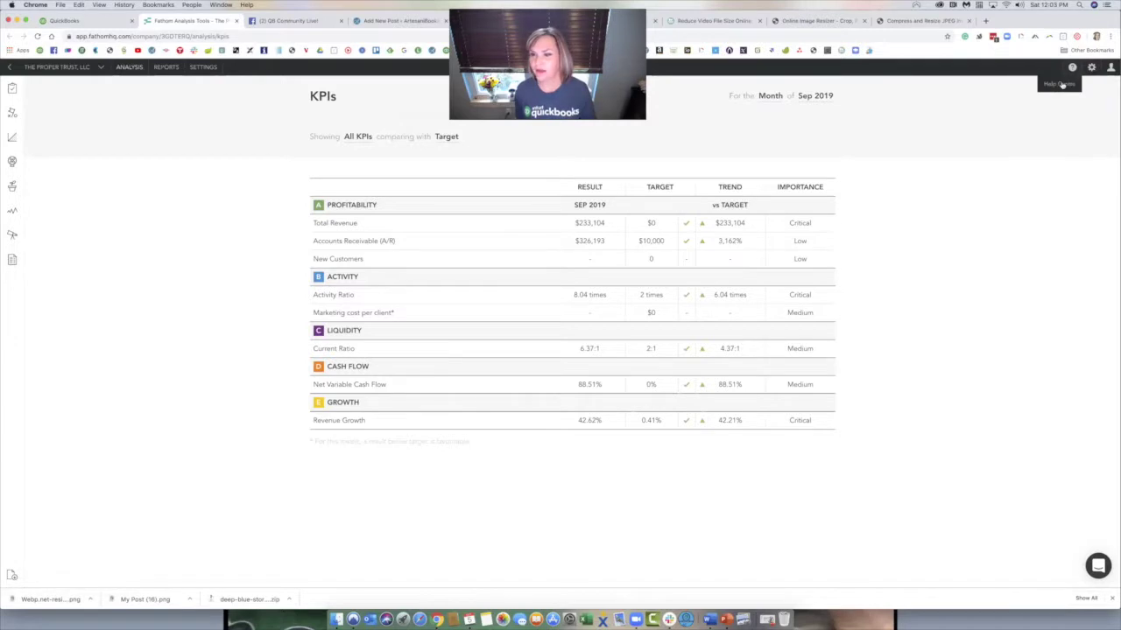
# Step: Open Organisation Settings and review the profile, subscription, branding logo and Letter report settings
pyautogui.click(1091, 68)
pyautogui.click(1075, 84)
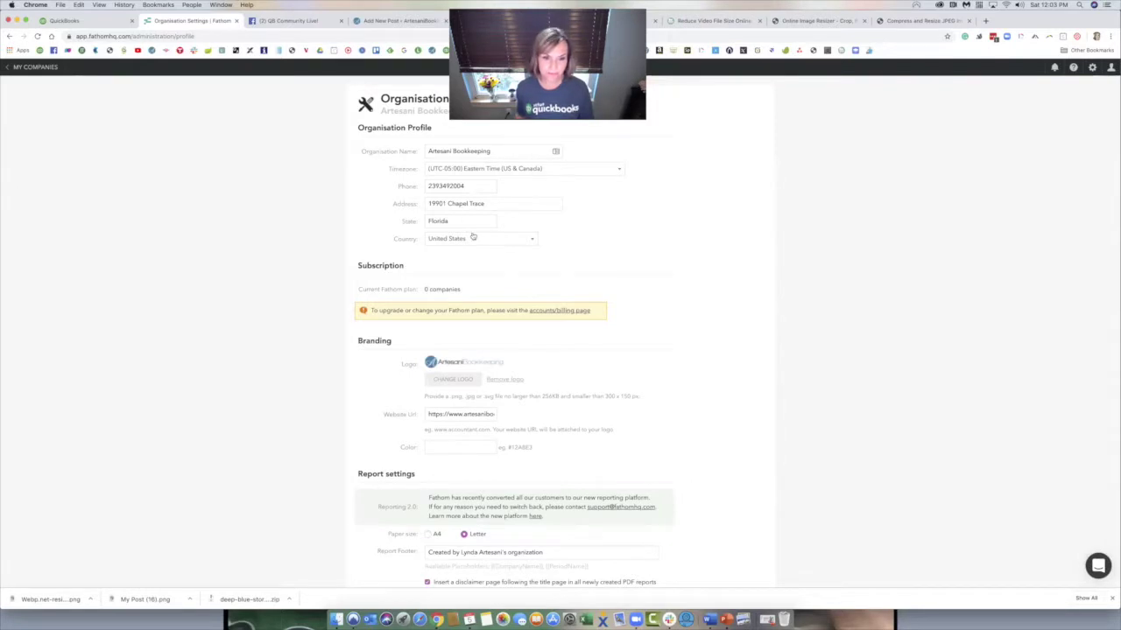
pyautogui.scroll(-2, 530, 319)
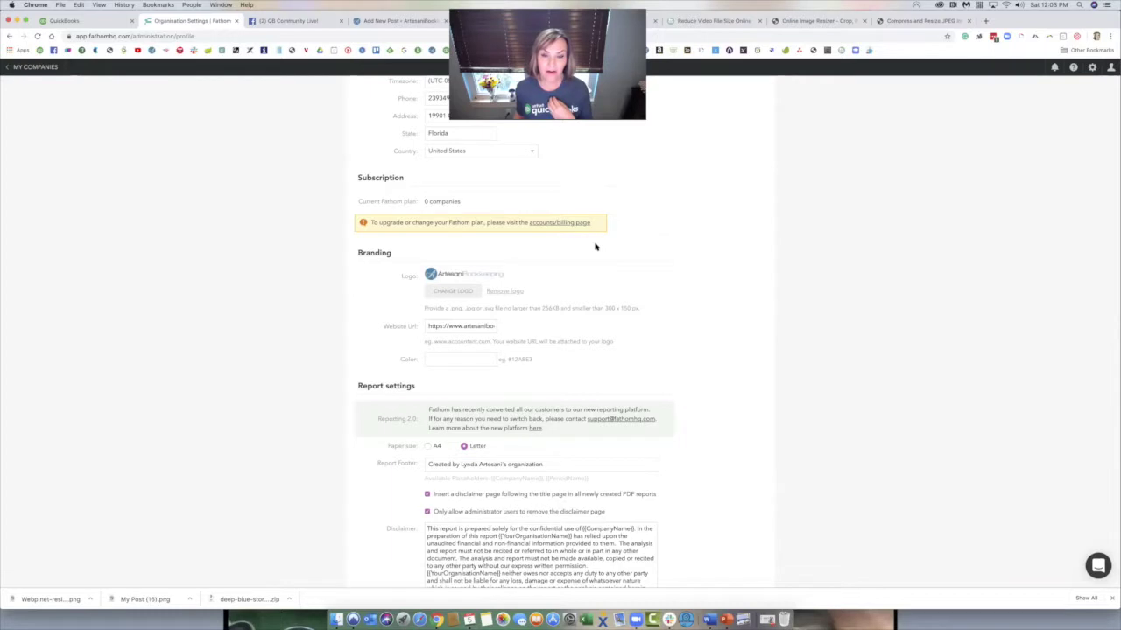
pyautogui.scroll(2, 593, 245)
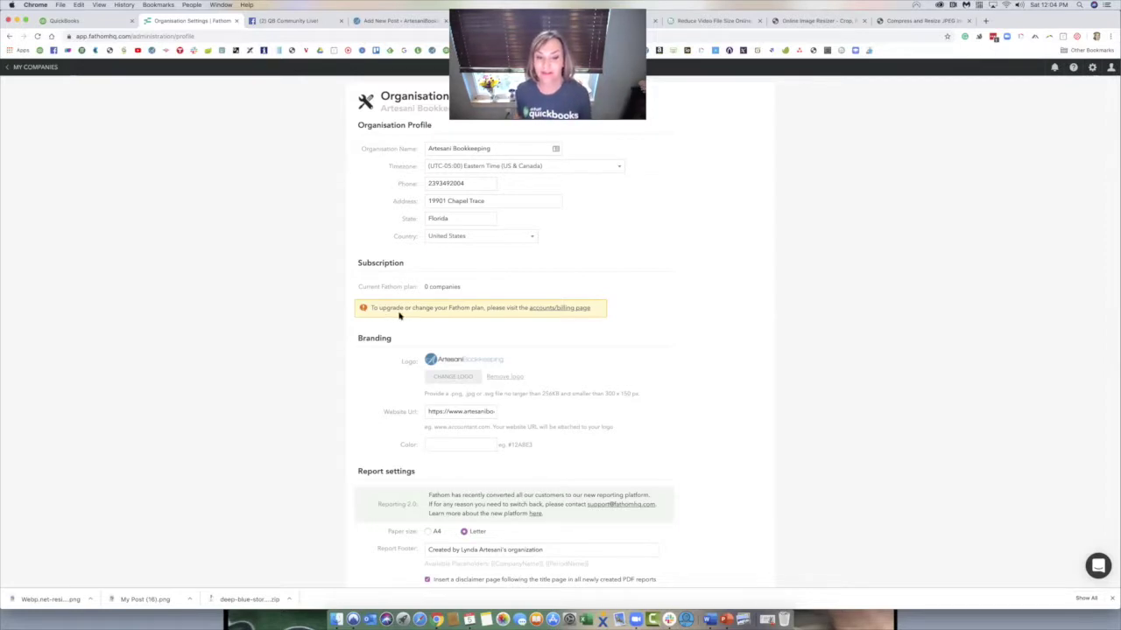
pyautogui.scroll(-1, 487, 316)
pyautogui.scroll(1, 487, 315)
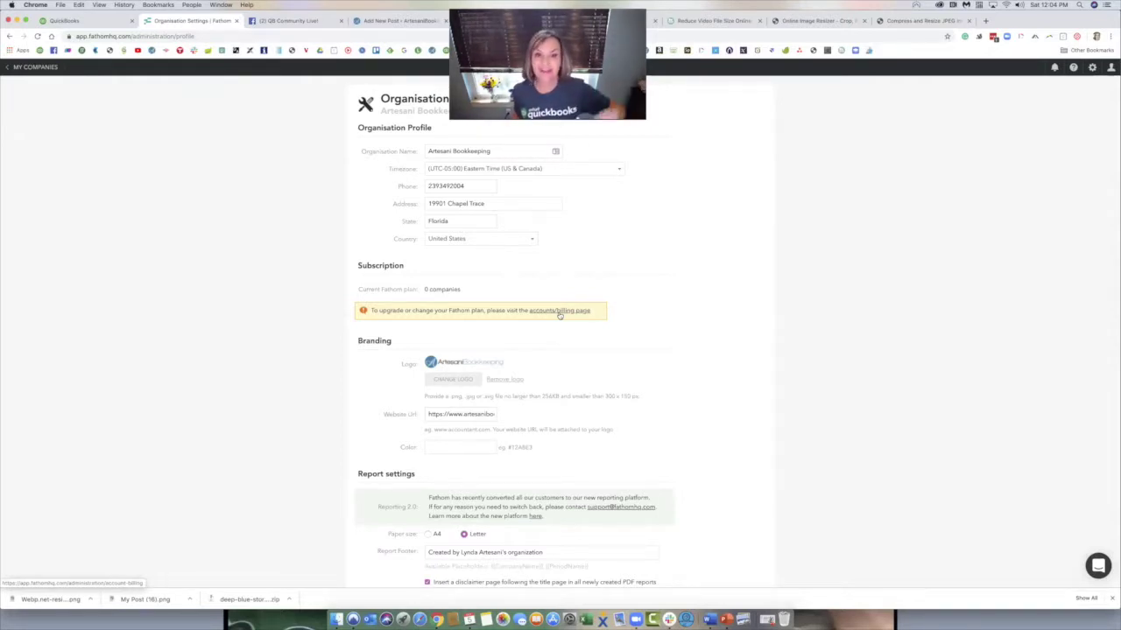
pyautogui.scroll(-2, 543, 317)
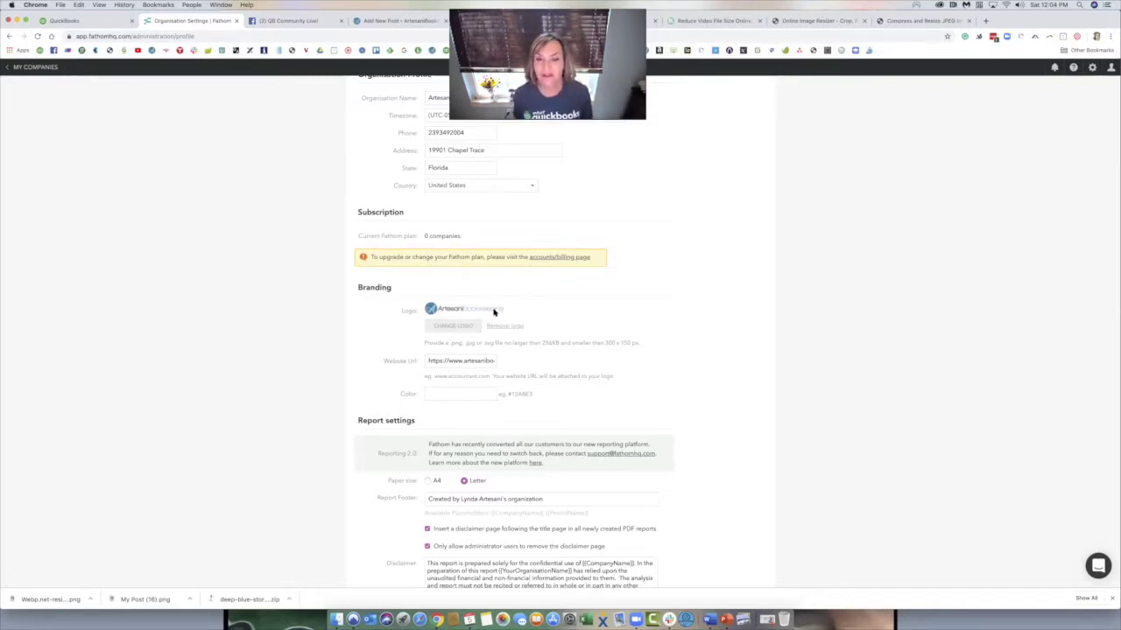
pyautogui.click(823, 24)
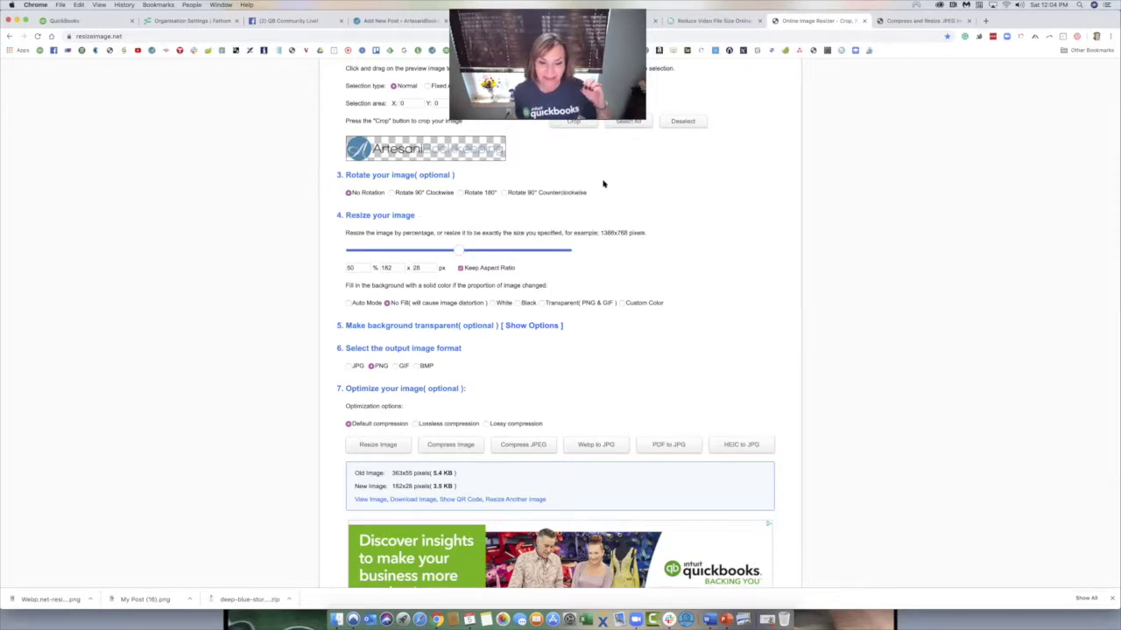
pyautogui.scroll(1, 603, 184)
pyautogui.scroll(-1, 603, 184)
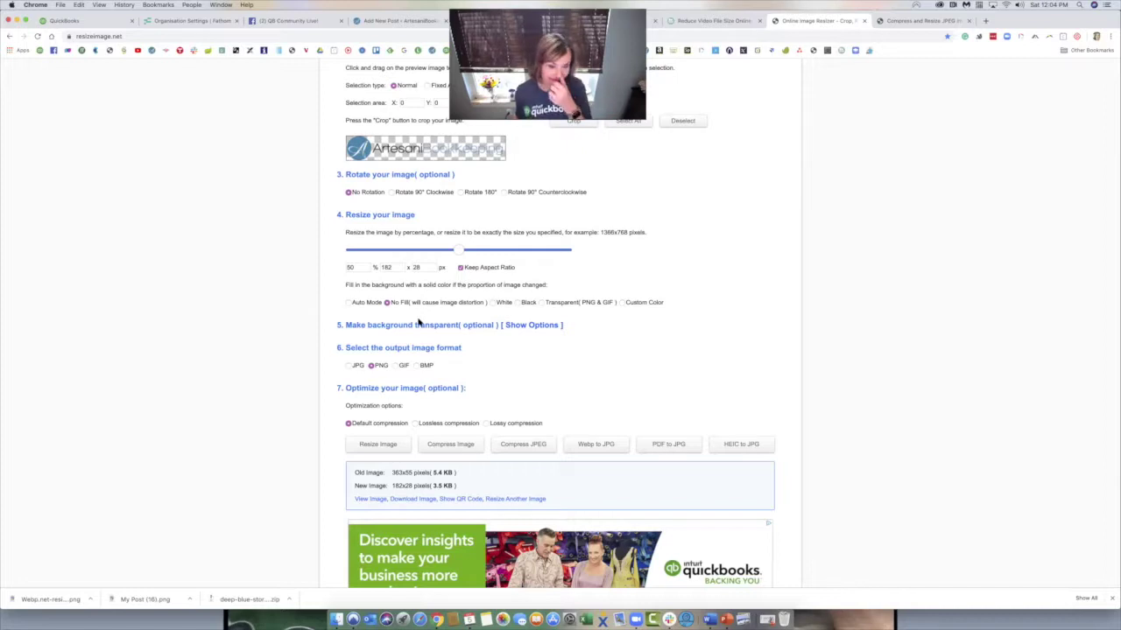
pyautogui.scroll(5, 371, 373)
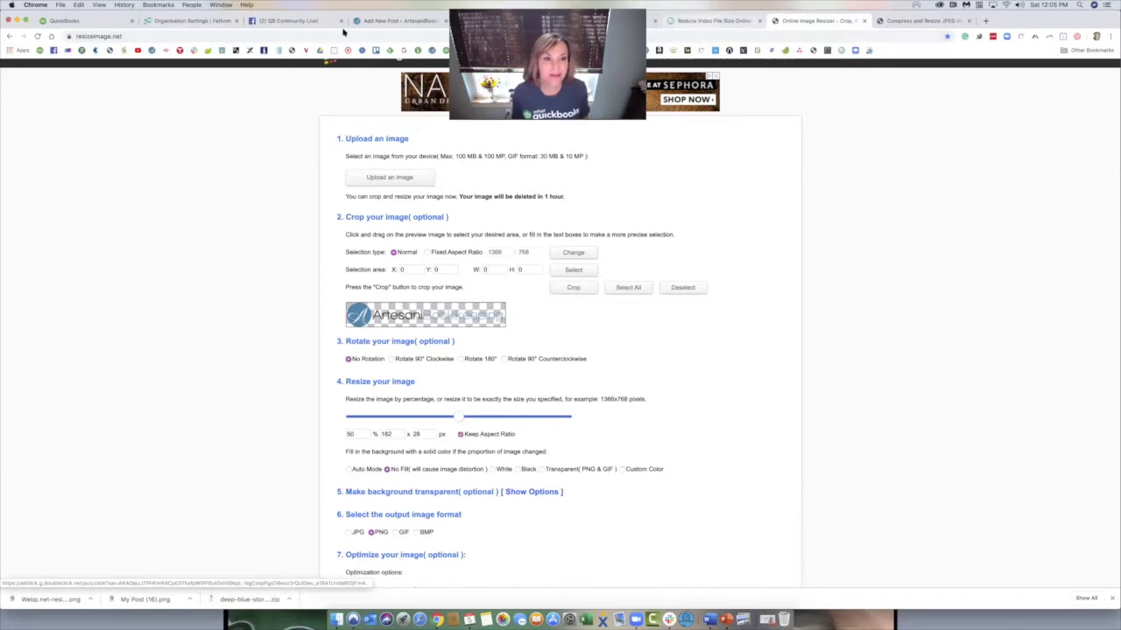
pyautogui.click(193, 20)
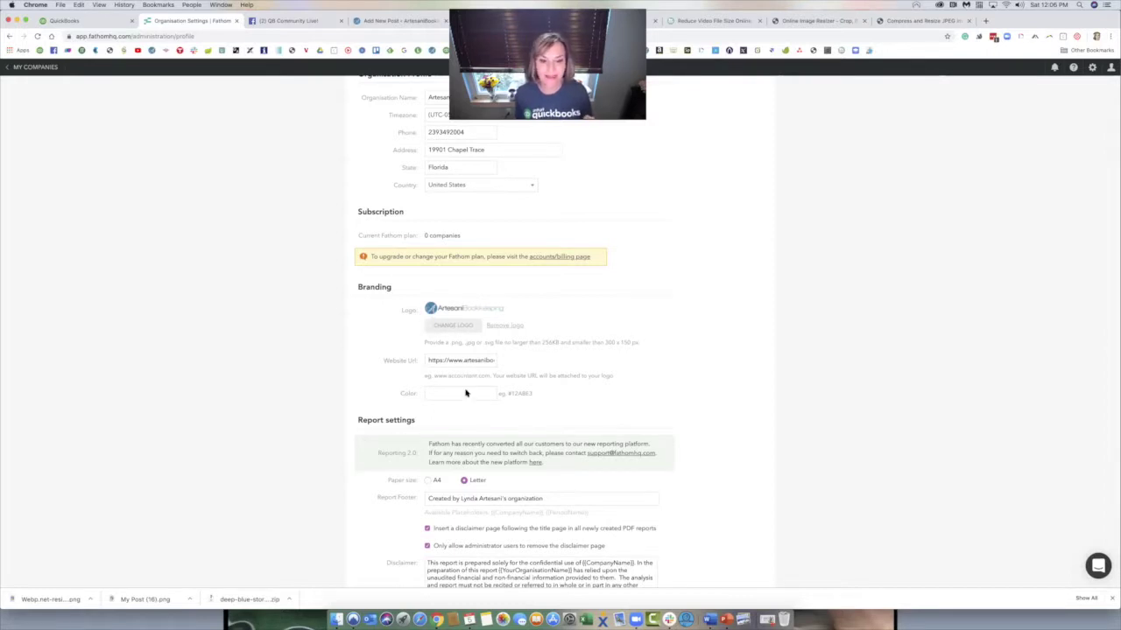
pyautogui.scroll(-2, 465, 393)
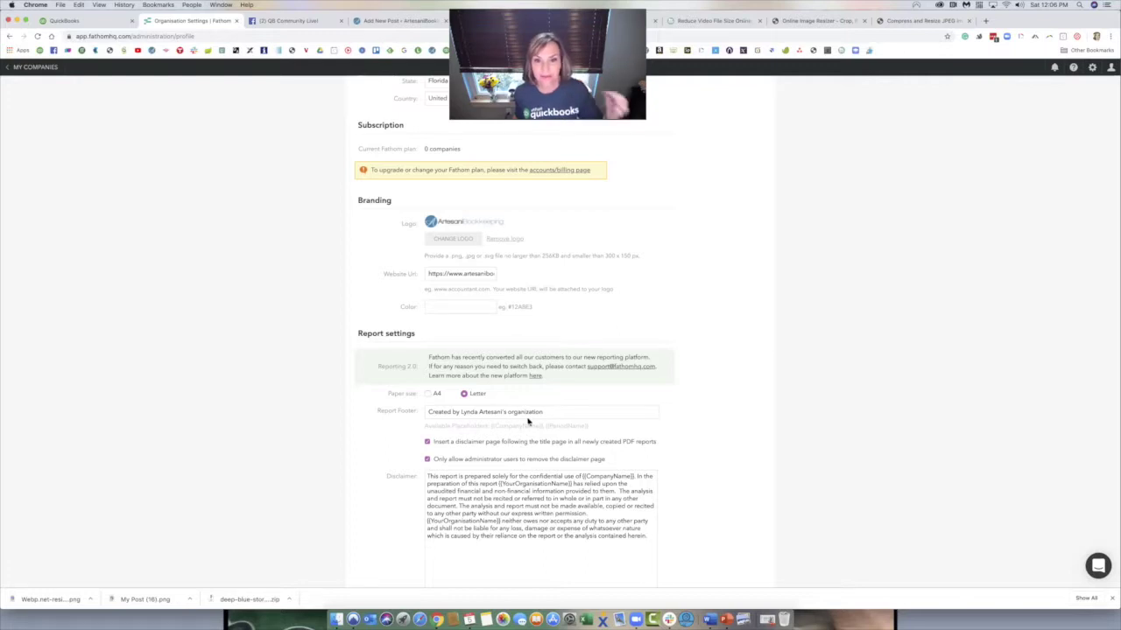
pyautogui.scroll(-1, 528, 421)
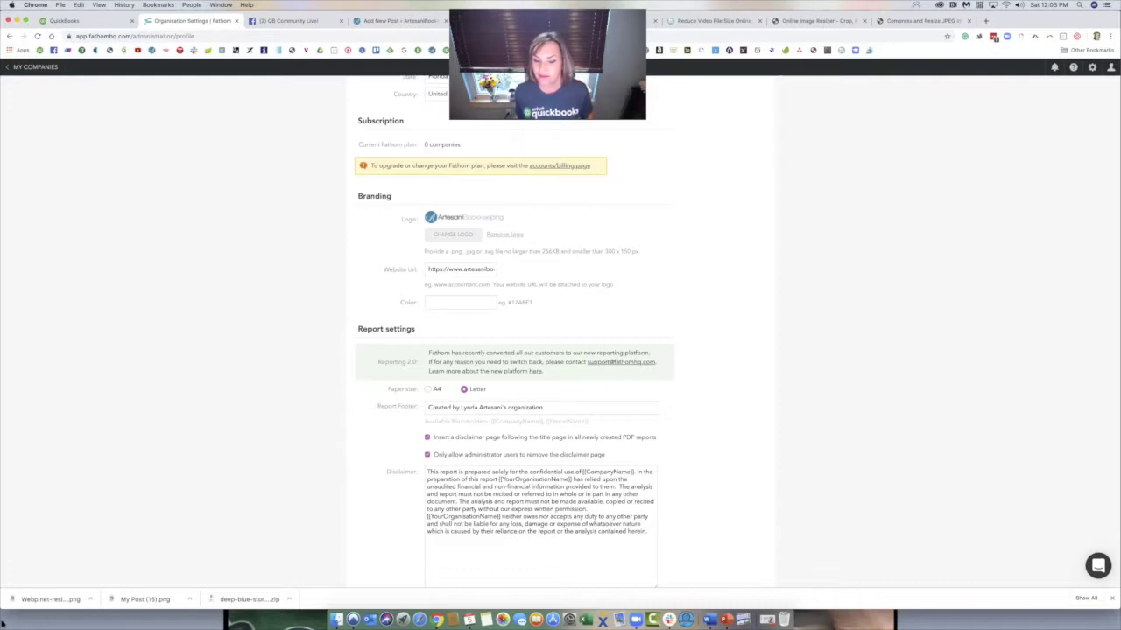
pyautogui.scroll(-5, 706, 440)
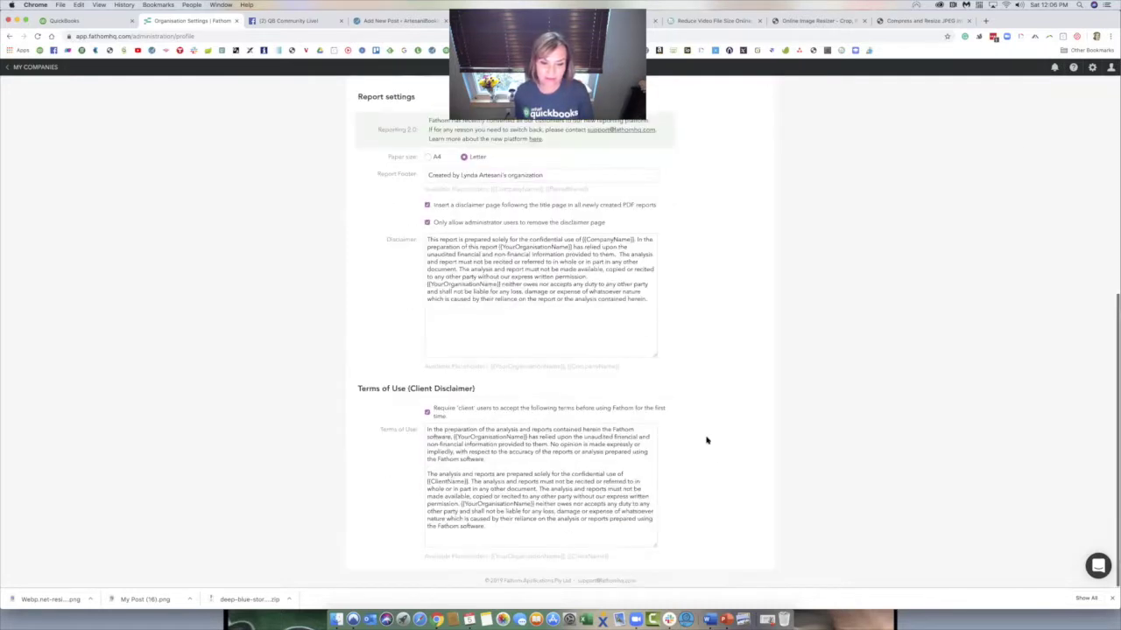
pyautogui.scroll(8, 723, 353)
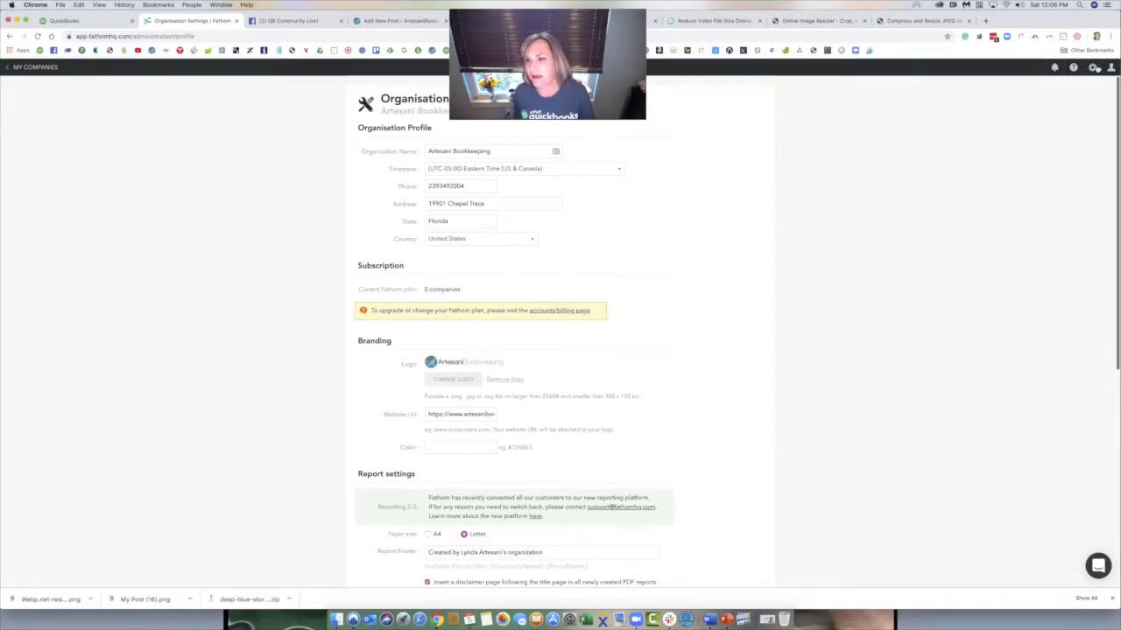
# Step: Go to User Management to view the single admin user and no pending invitations
pyautogui.click(1093, 68)
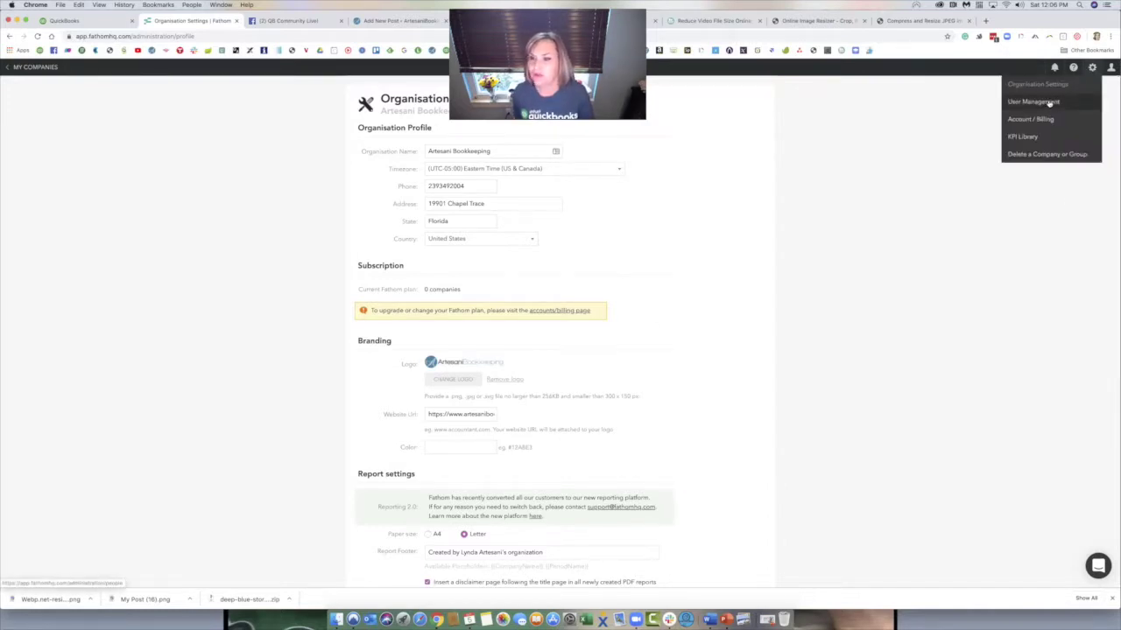
pyautogui.click(1050, 102)
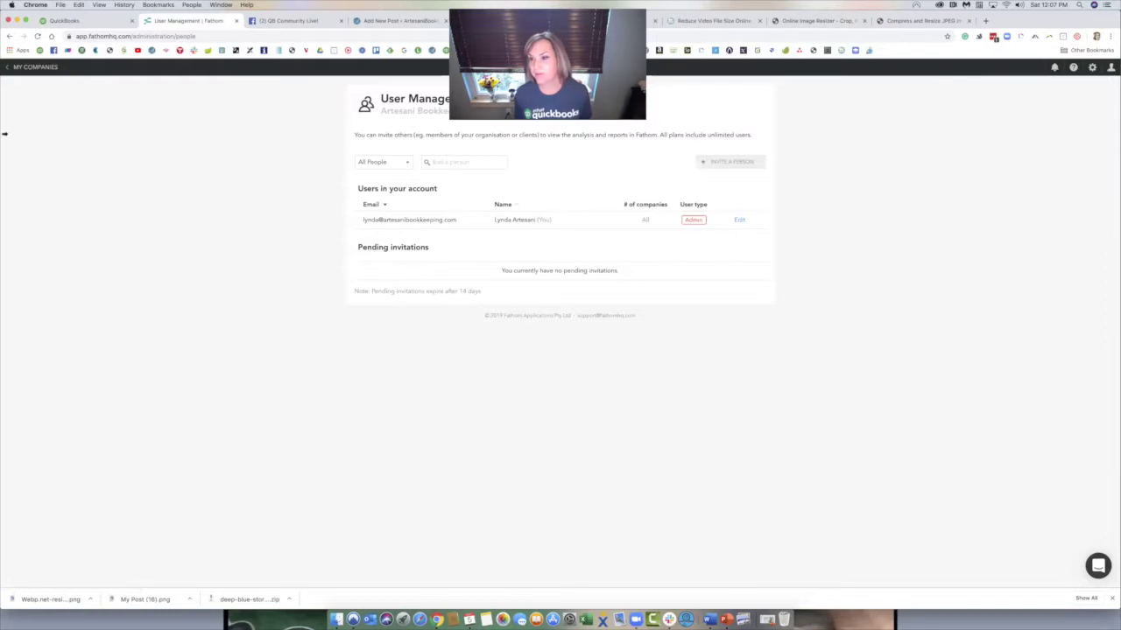
pyautogui.click(1110, 67)
# Step: Choose Account / Billing to view the complimentary plan's Subscription Details
pyautogui.click(1093, 68)
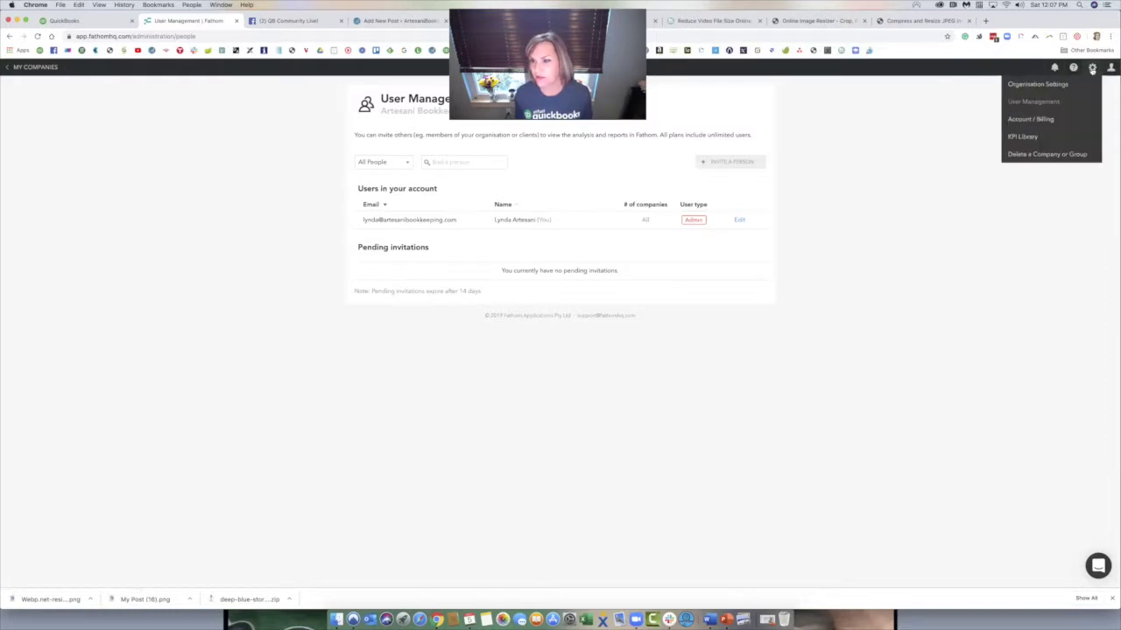
pyautogui.click(1039, 120)
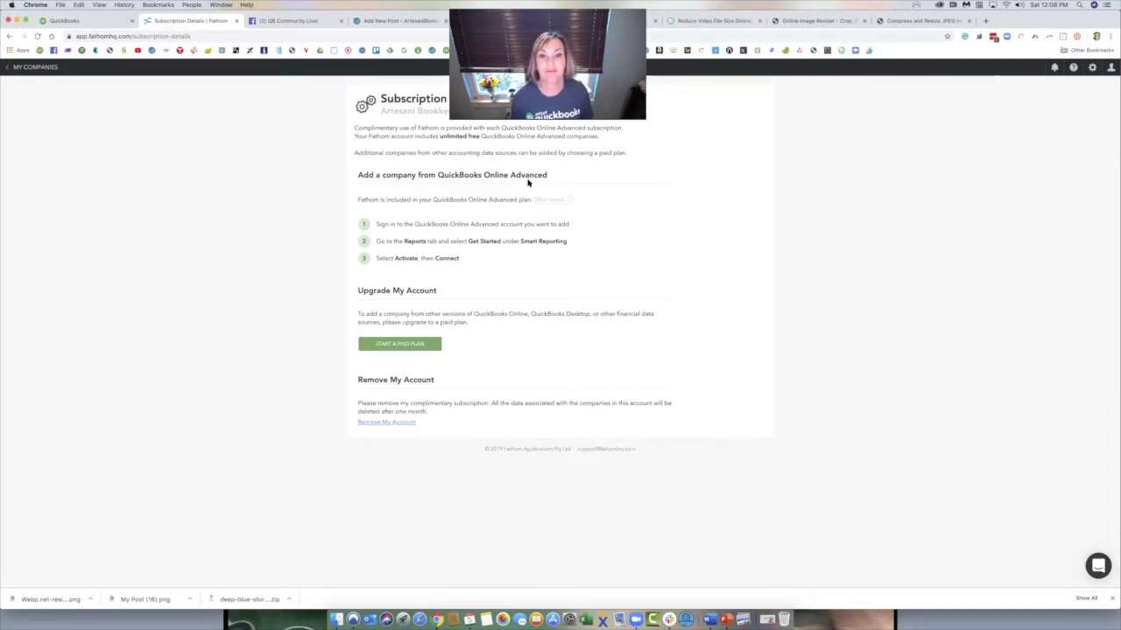
# Step: Return to My Companies and open the Reporting area for The Proper Trust, LLC
pyautogui.click(15, 70)
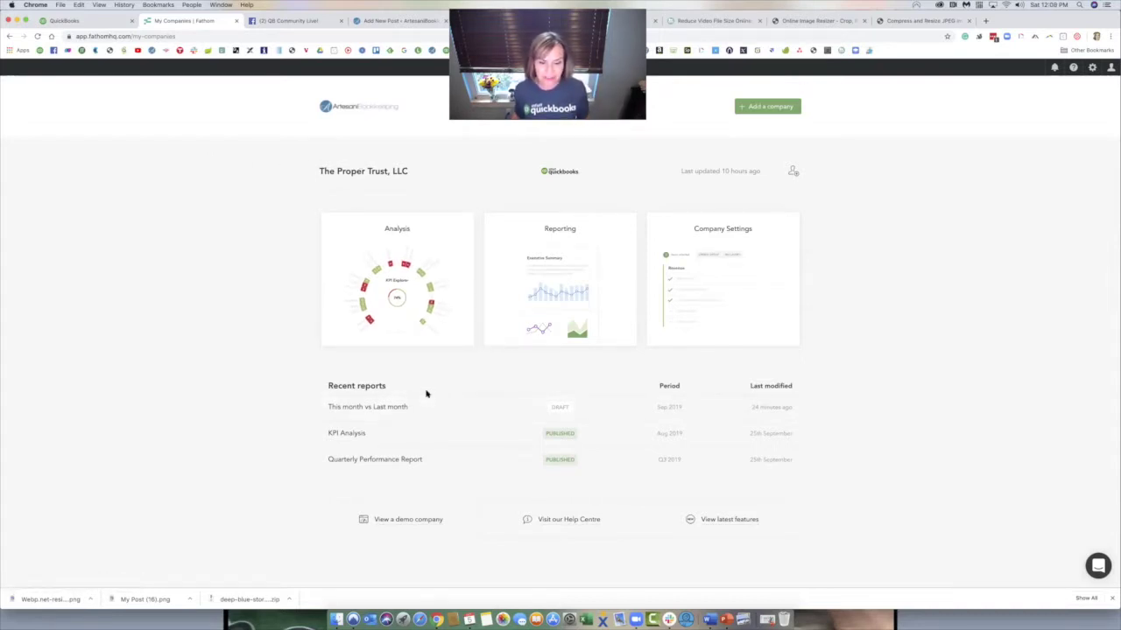
pyautogui.moveTo(371, 407)
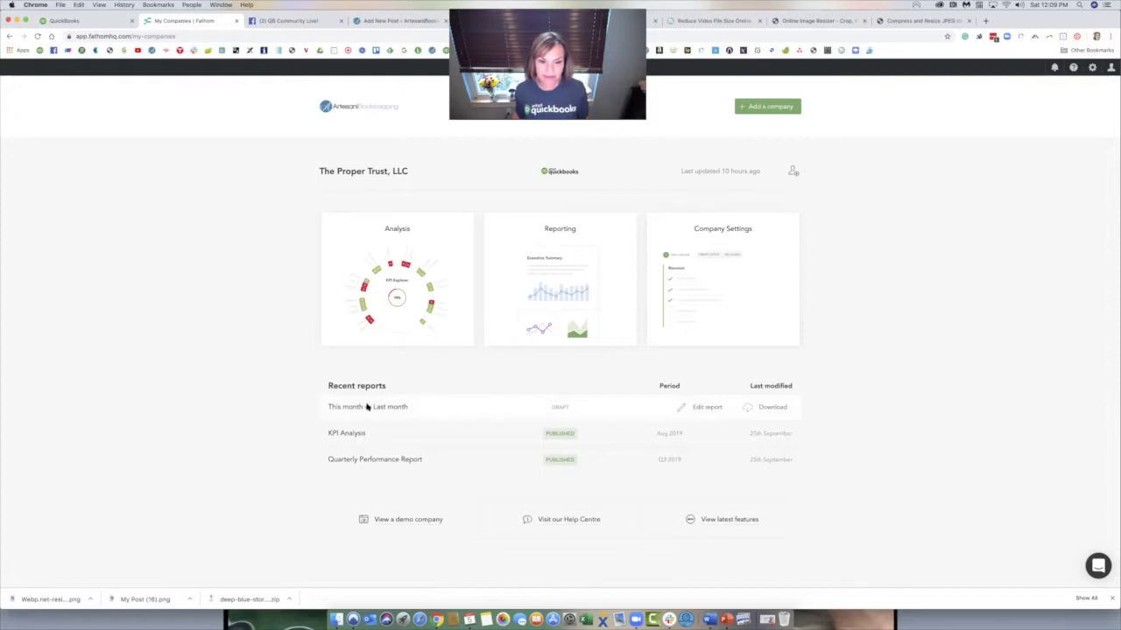
pyautogui.click(568, 253)
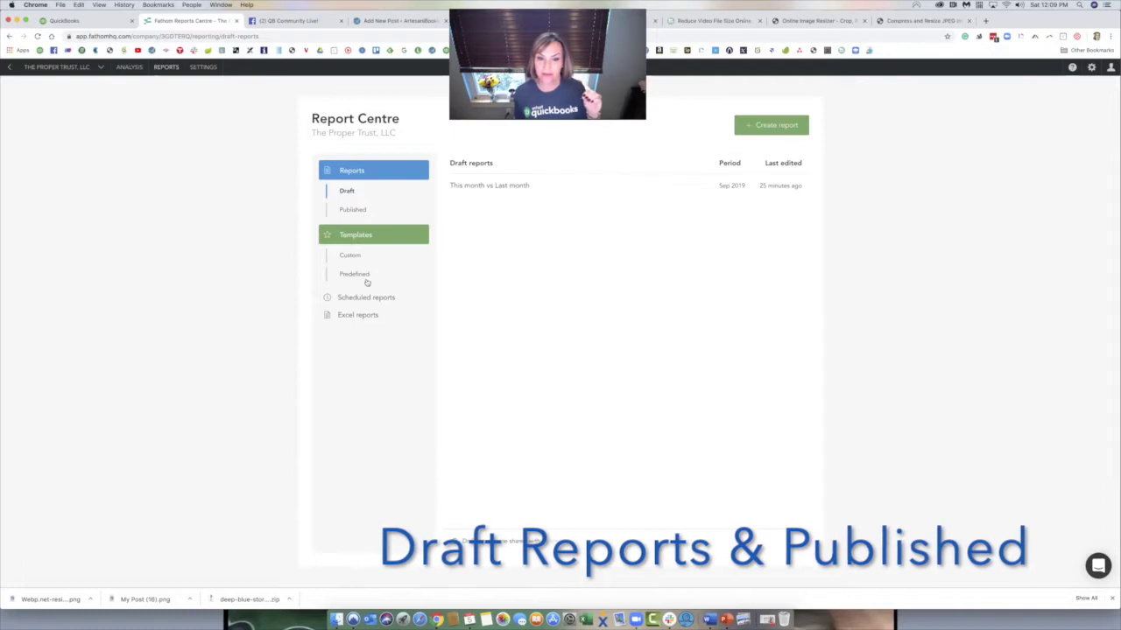
# Step: List the Predefined templates, from Monthly Performance Report to the variance reports
pyautogui.moveTo(520, 185)
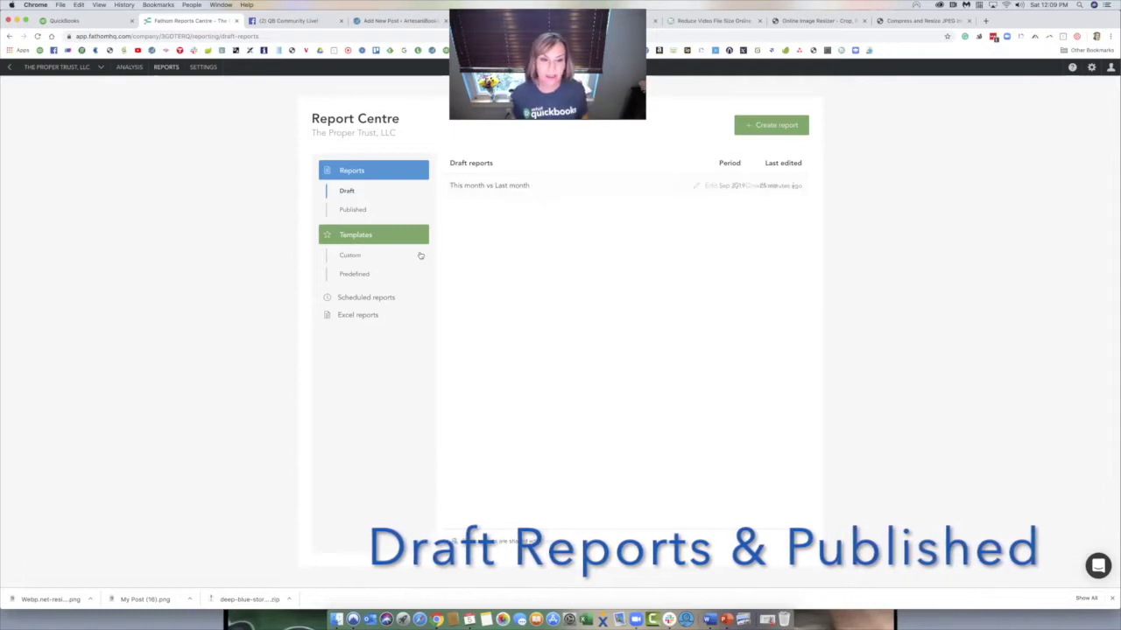
pyautogui.click(355, 274)
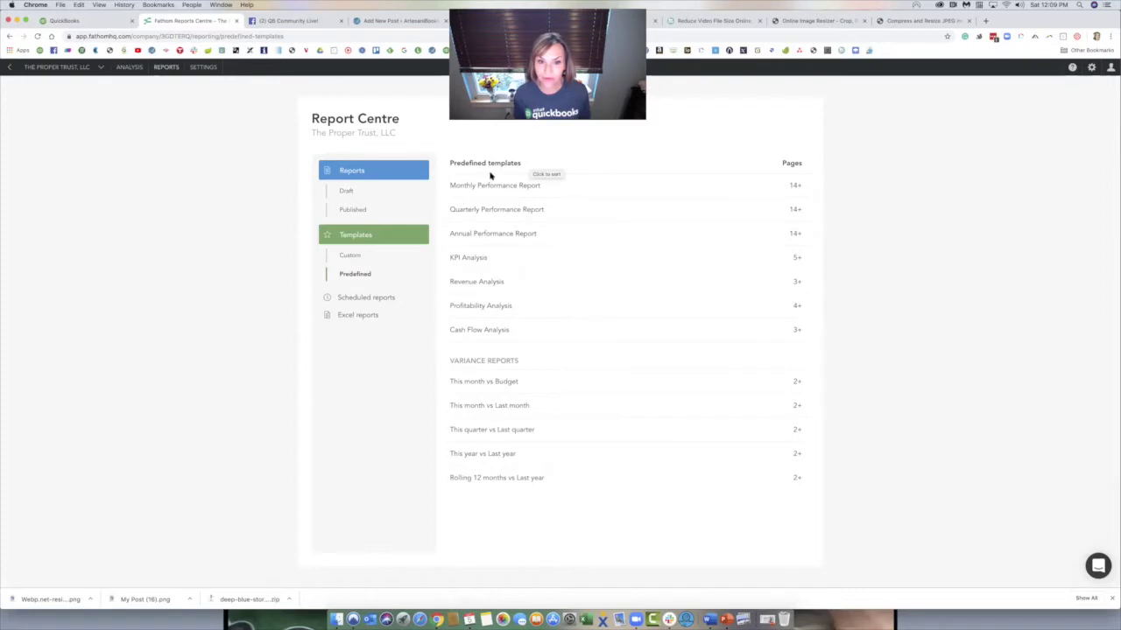
pyautogui.moveTo(525, 187)
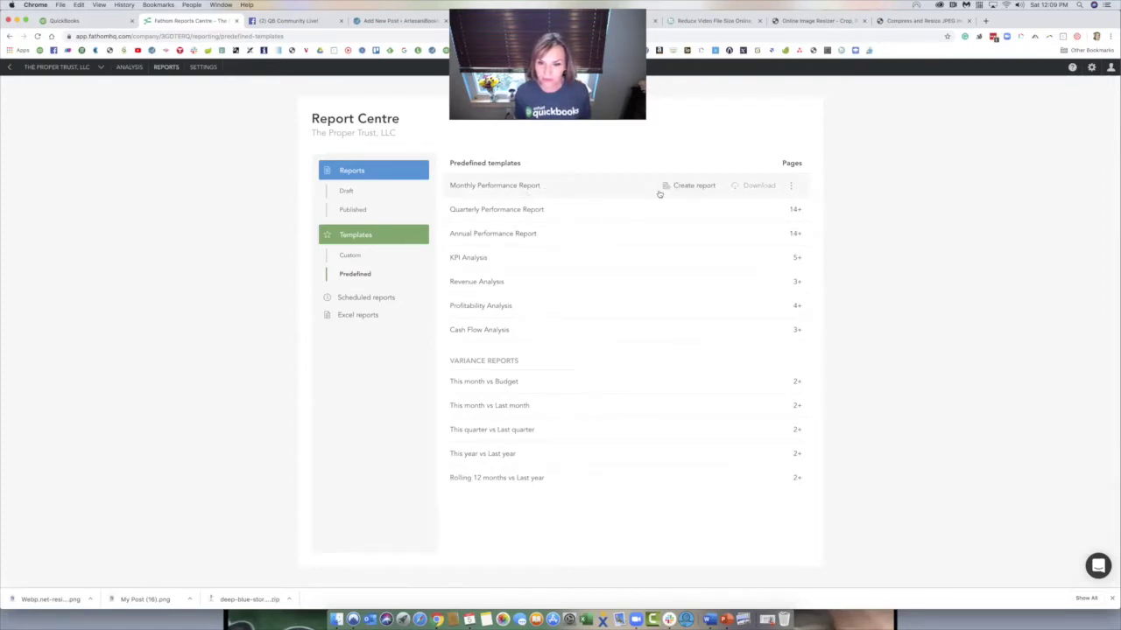
pyautogui.moveTo(500, 213)
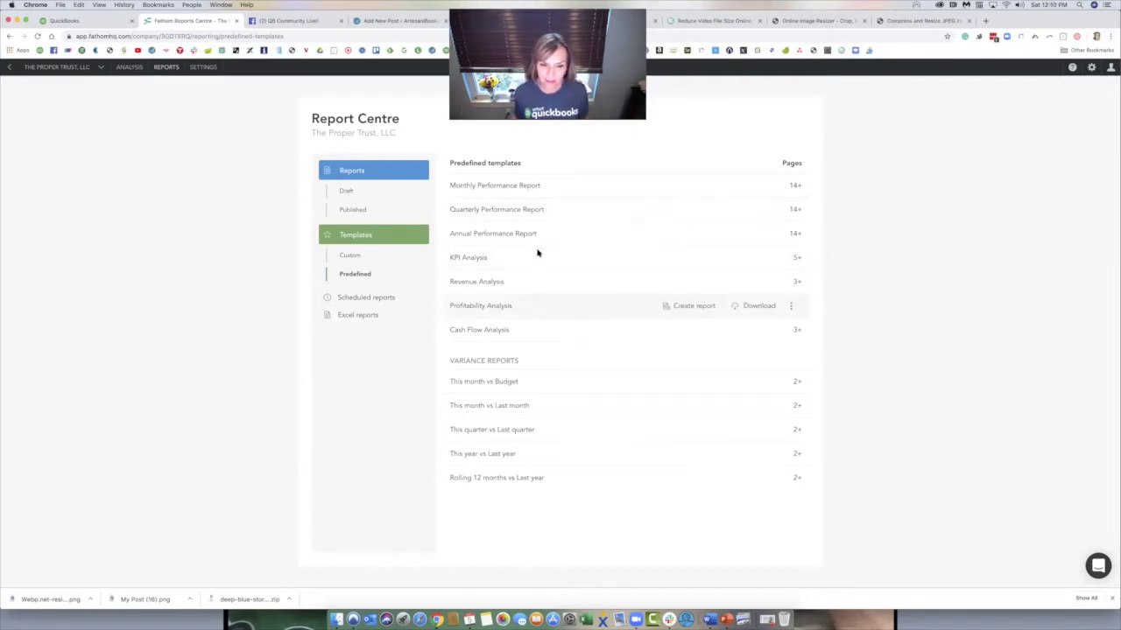
pyautogui.moveTo(531, 256)
pyautogui.moveTo(492, 283)
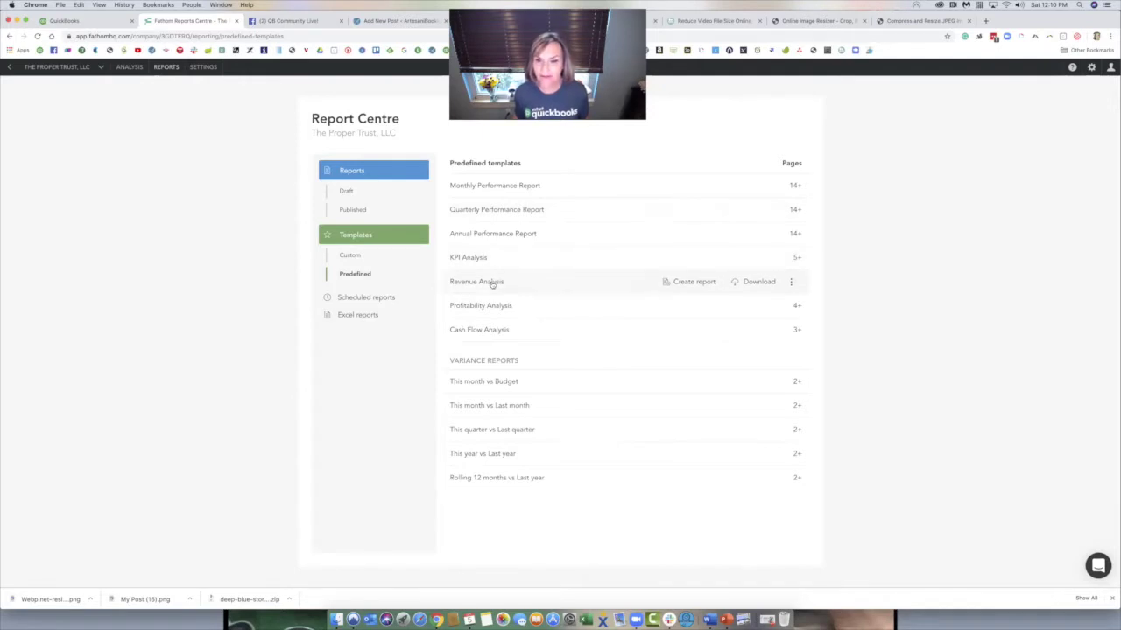
# Step: Create a Revenue Analysis report from its template and review the three Sep 2019 drafts
pyautogui.click(698, 283)
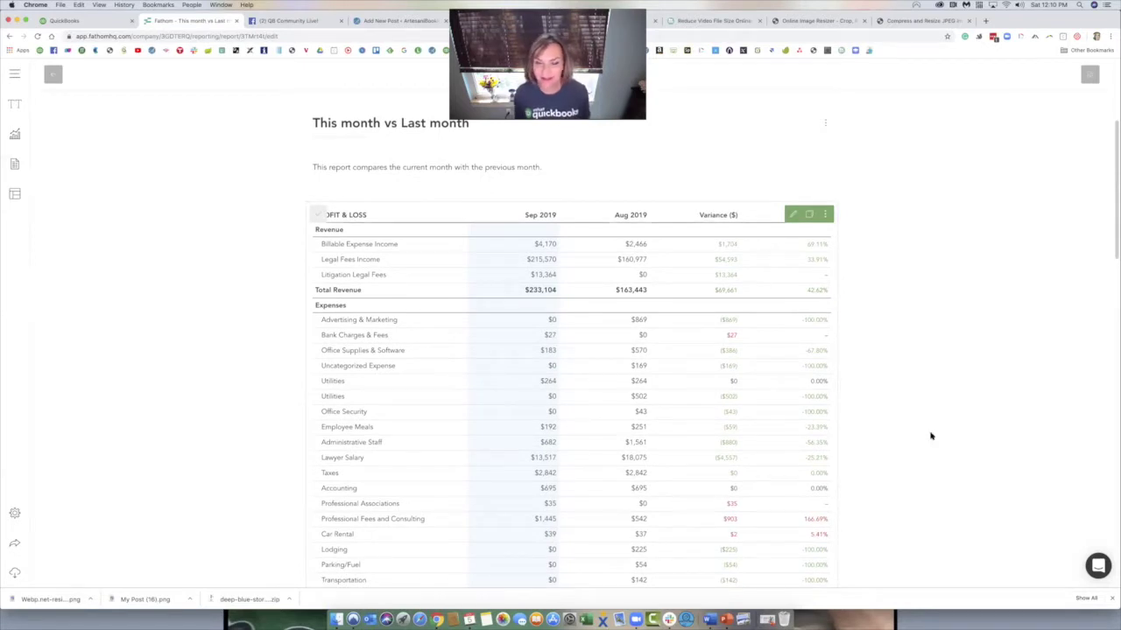
pyautogui.scroll(1, 1098, 285)
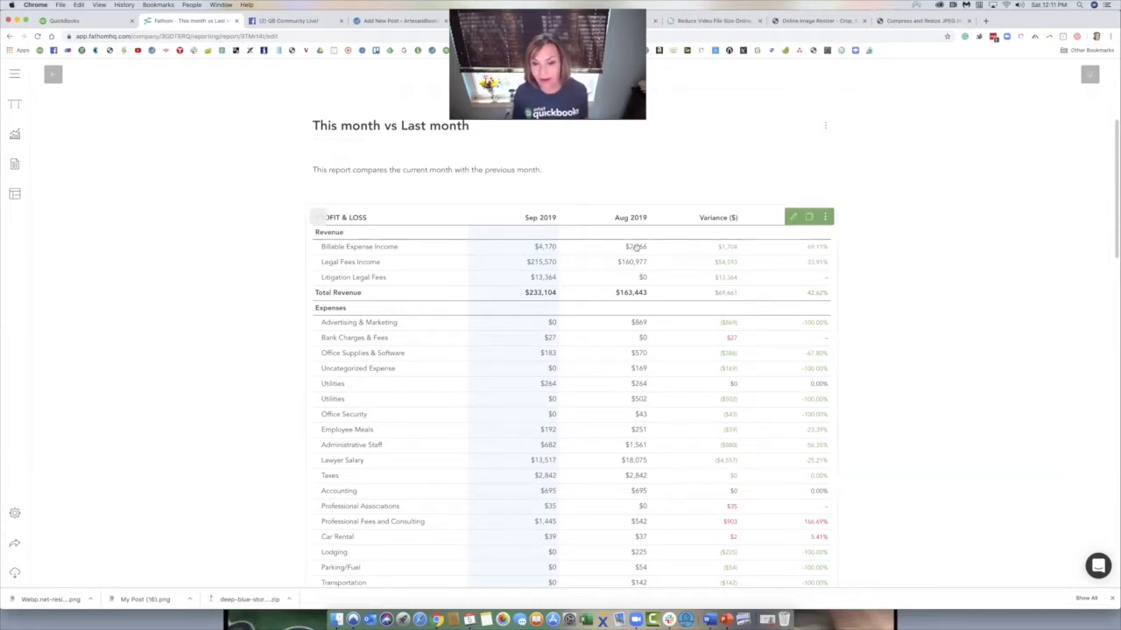
pyautogui.scroll(1, 645, 260)
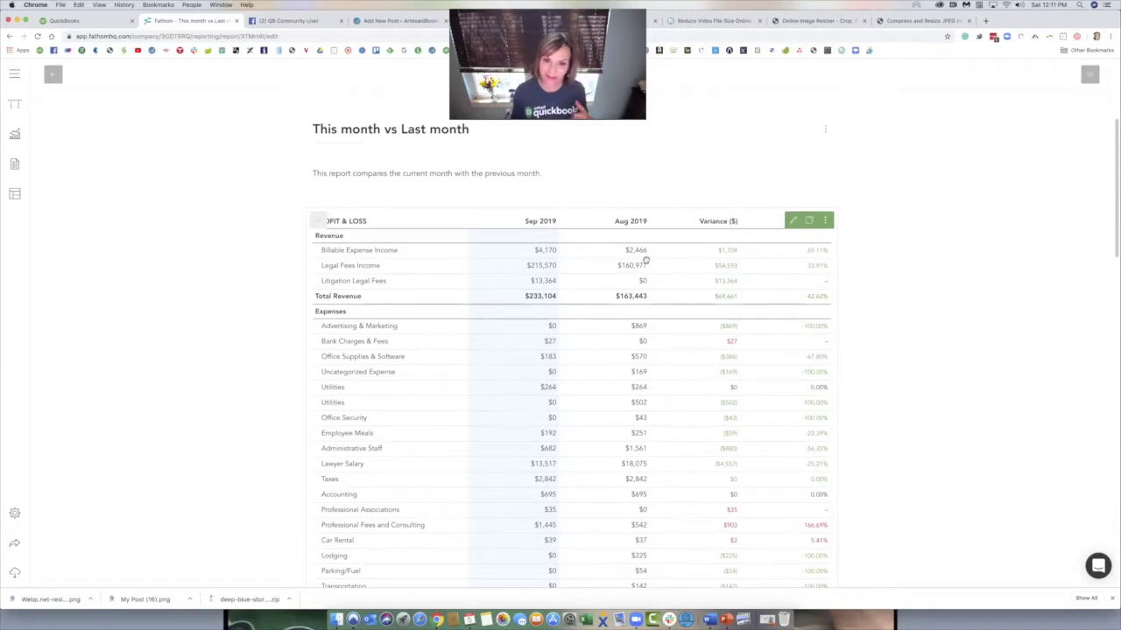
pyautogui.scroll(-1, 646, 260)
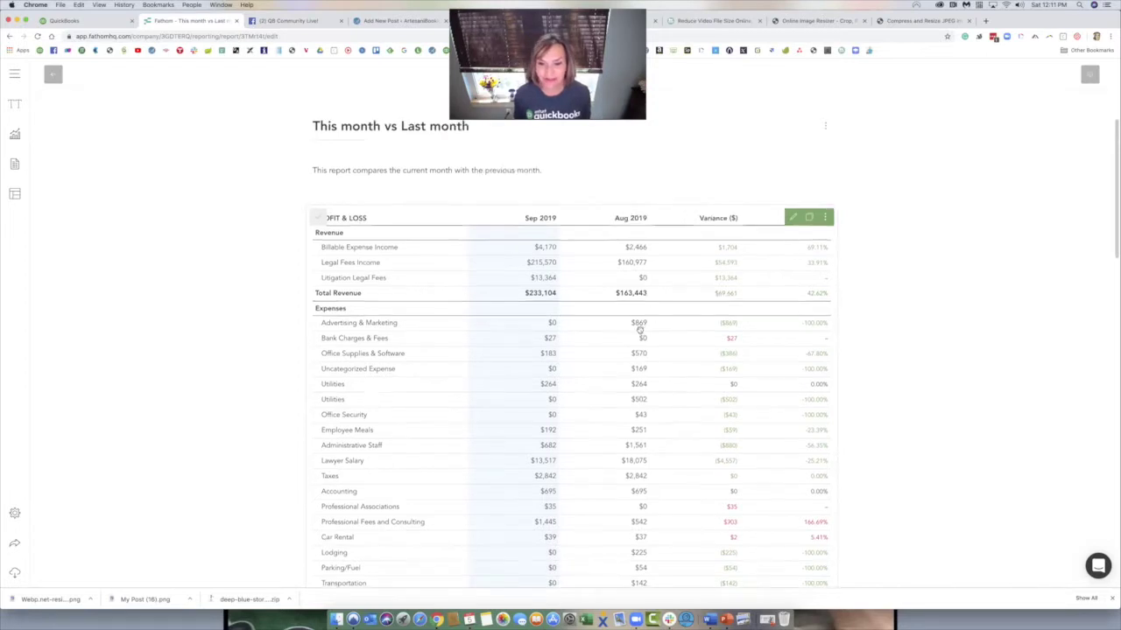
pyautogui.scroll(-1, 639, 328)
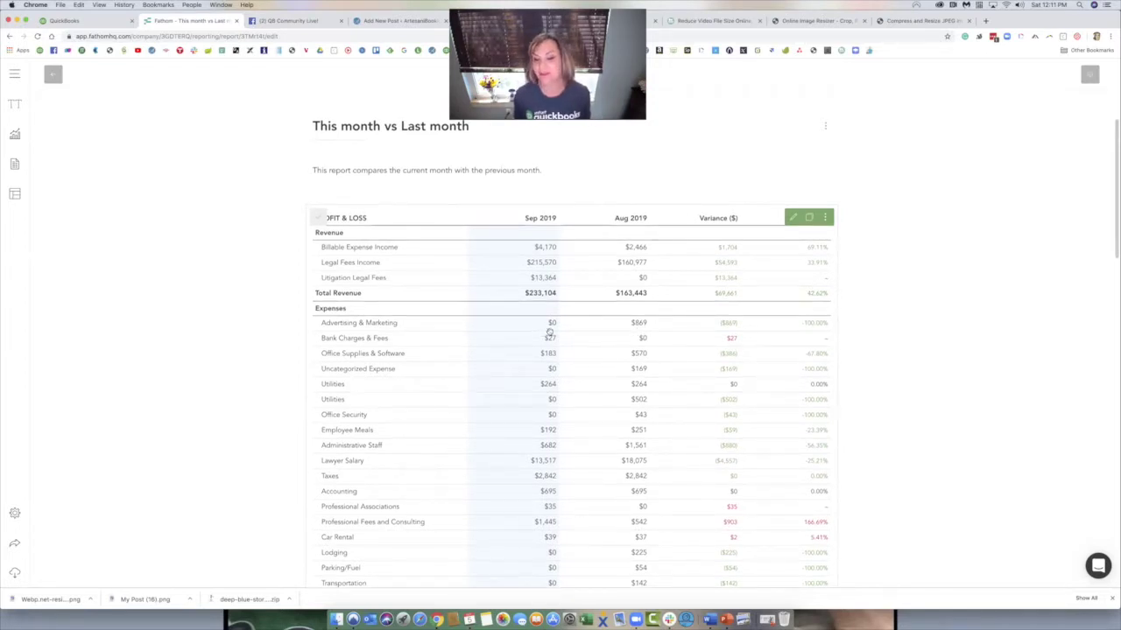
pyautogui.scroll(-1, 548, 332)
pyautogui.scroll(1, 551, 343)
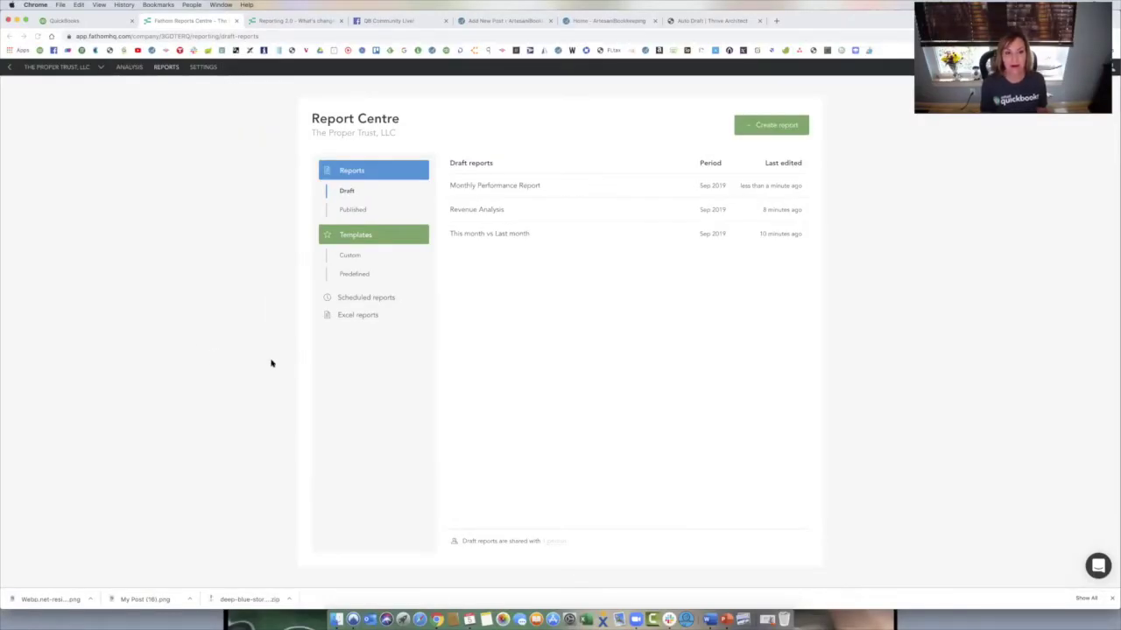
pyautogui.click(492, 187)
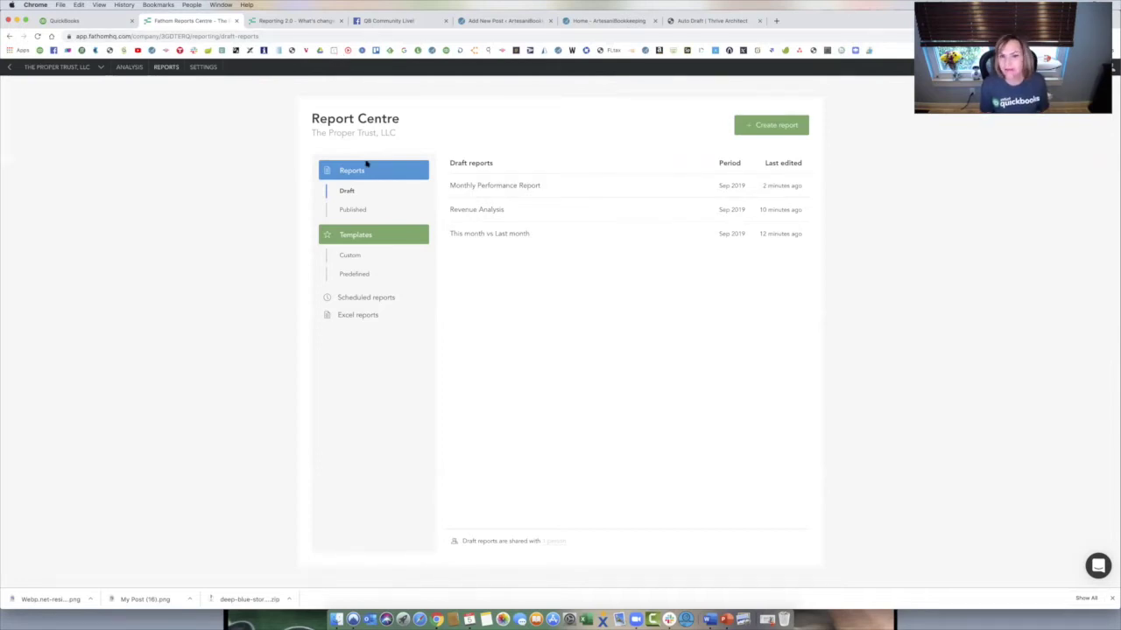
# Step: Open the Monthly Performance Report draft for editing and show its page layouts list
pyautogui.click(511, 187)
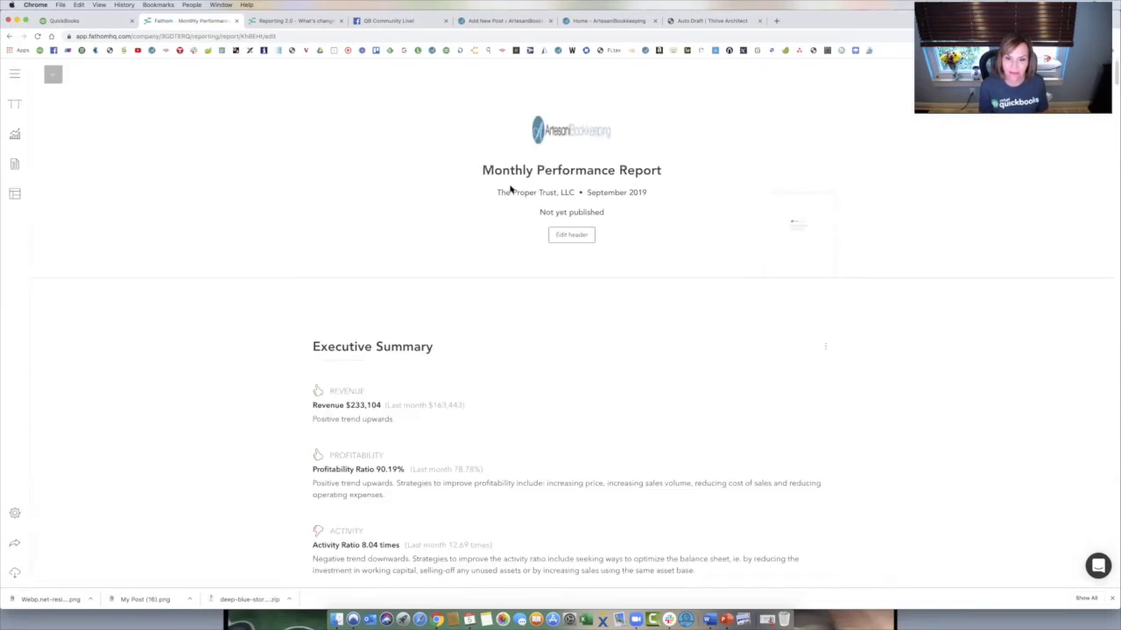
pyautogui.scroll(-5, 510, 187)
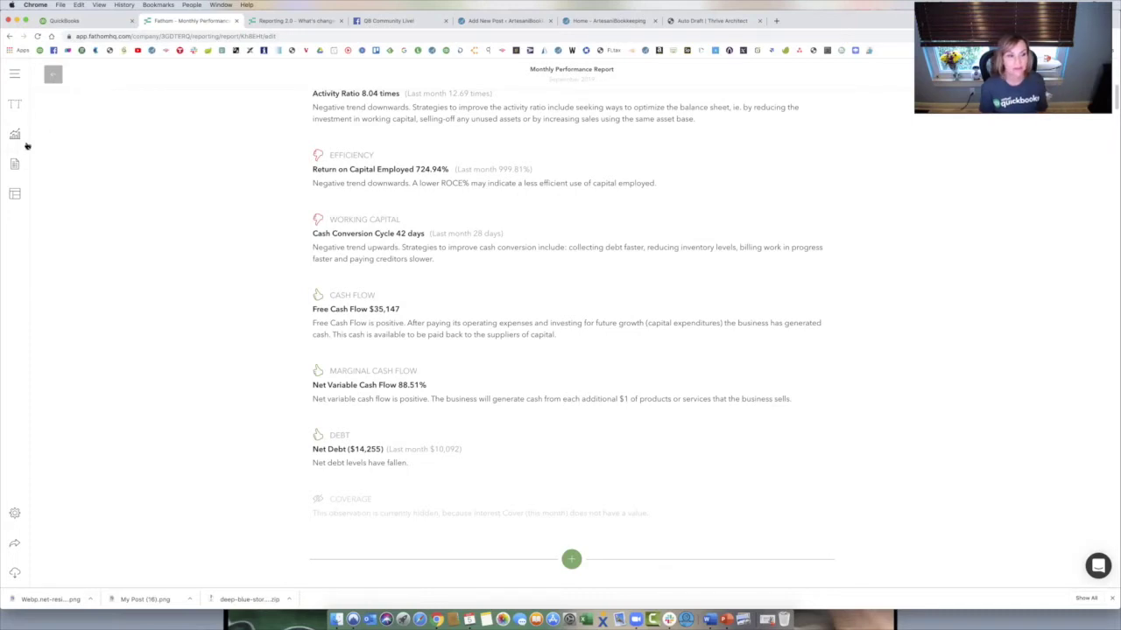
pyautogui.click(14, 193)
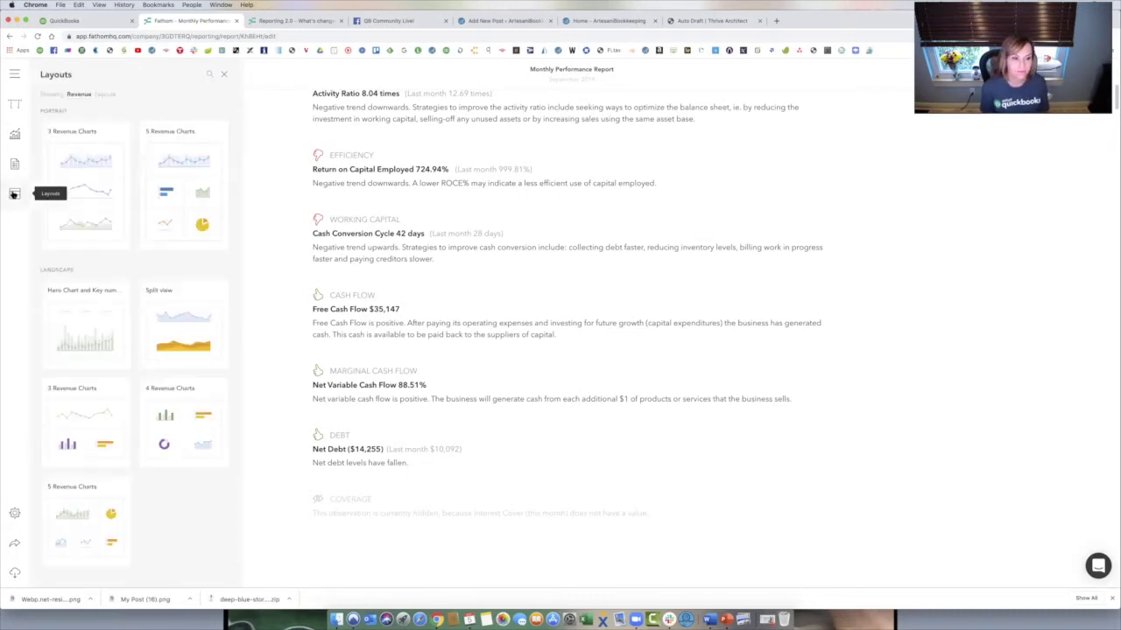
# Step: Add the 4 Revenue Charts layout and move Revenue vs Budget beside Cumulative Revenue
pyautogui.click(210, 424)
pyautogui.scroll(-1, 1003, 200)
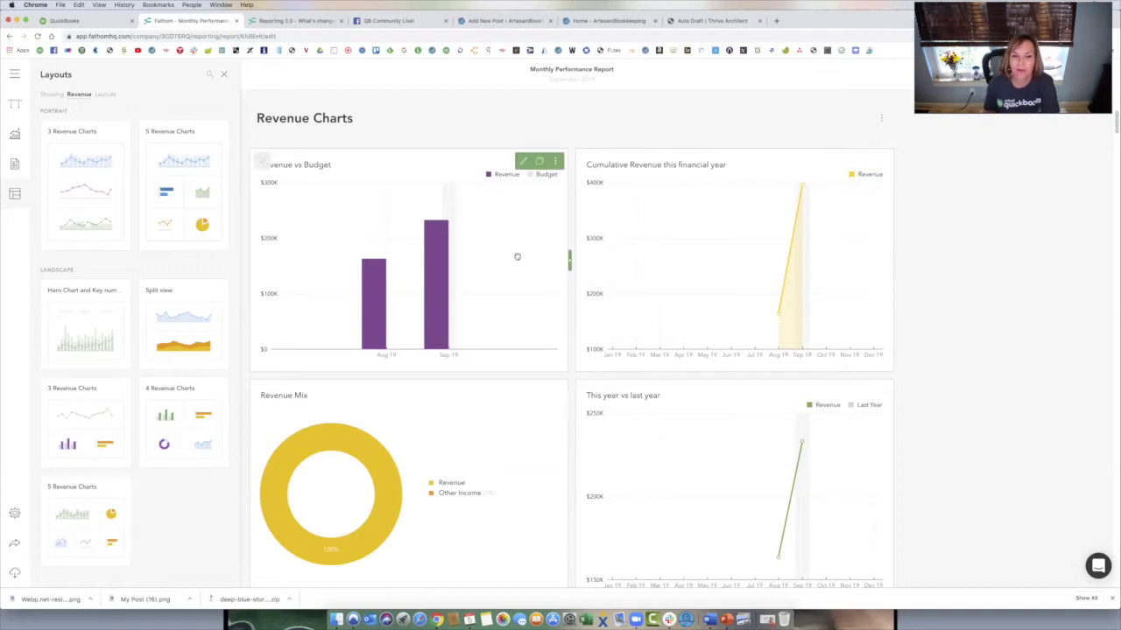
pyautogui.moveTo(510, 251); pyautogui.dragTo(848, 251)
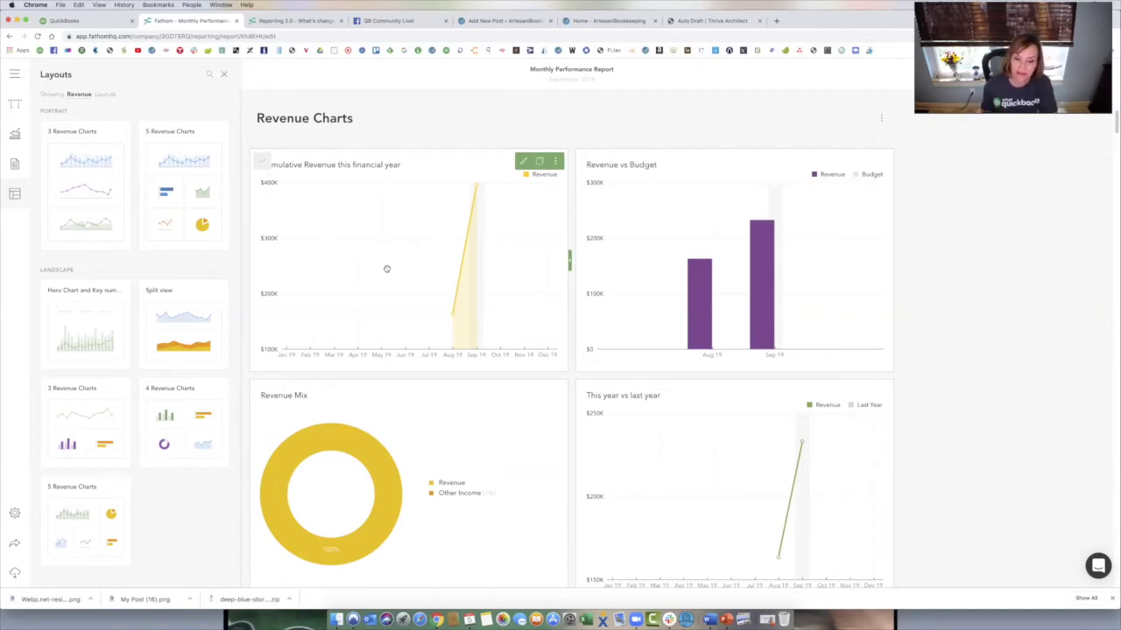
pyautogui.scroll(-3, 627, 395)
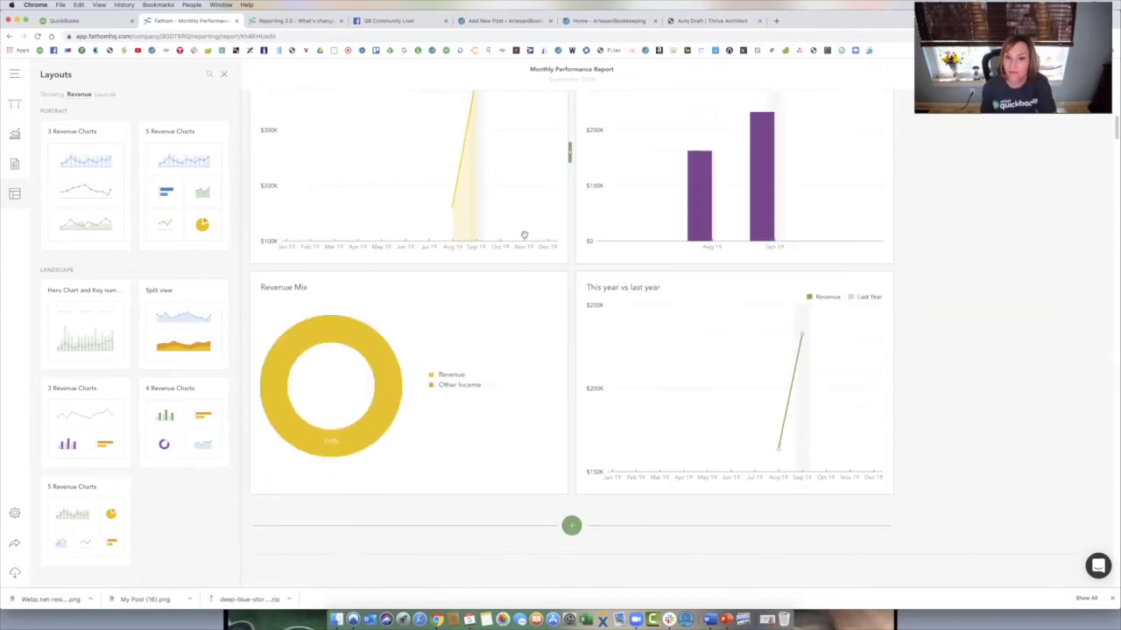
pyautogui.scroll(5, 524, 235)
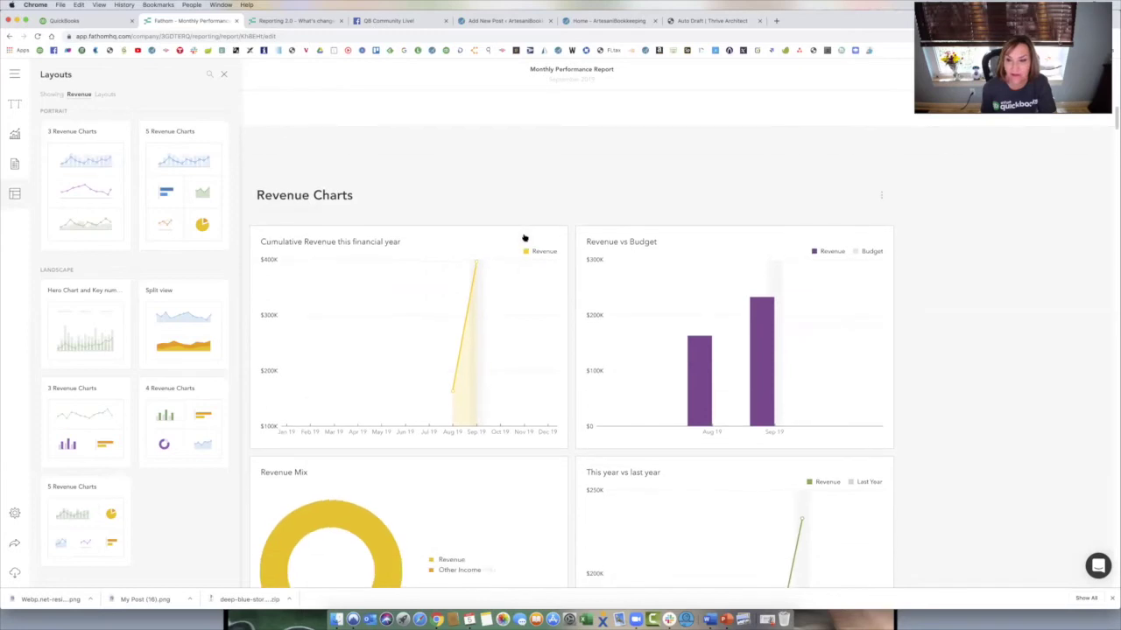
# Step: Bring up the options menu for the Revenue Charts section heading
pyautogui.click(881, 195)
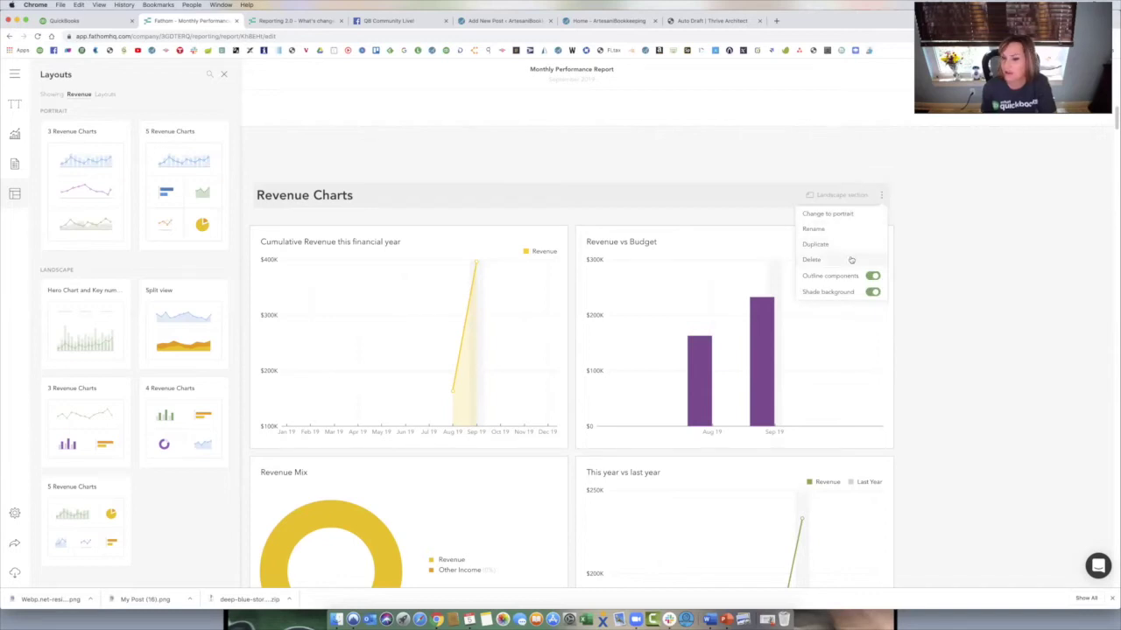